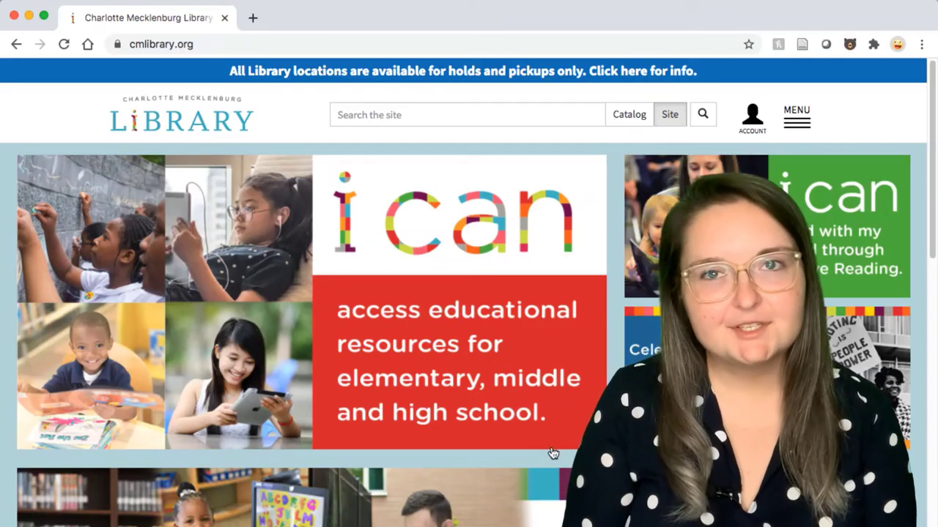
# Scroll down the homepage to the service tile grid with the 'get a library card' tile
pyautogui.scroll(-1, 552, 449)
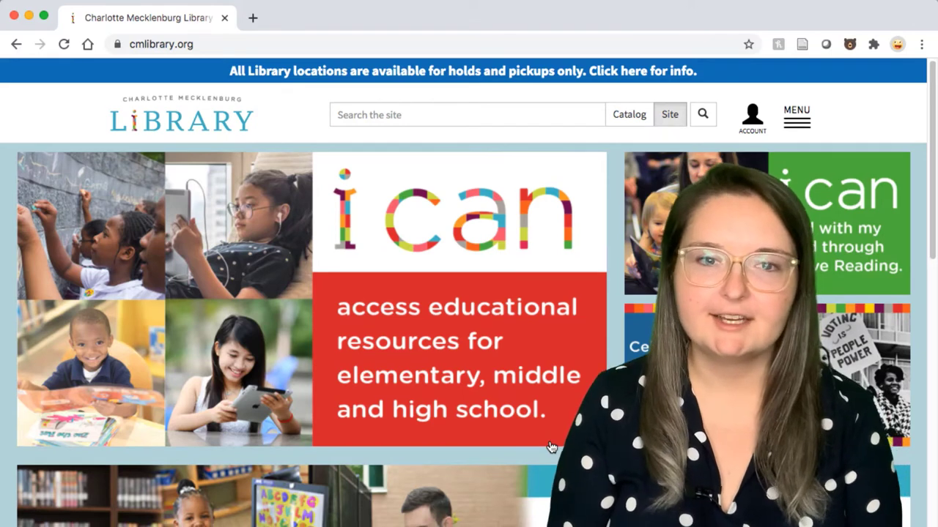
pyautogui.scroll(-3, 552, 448)
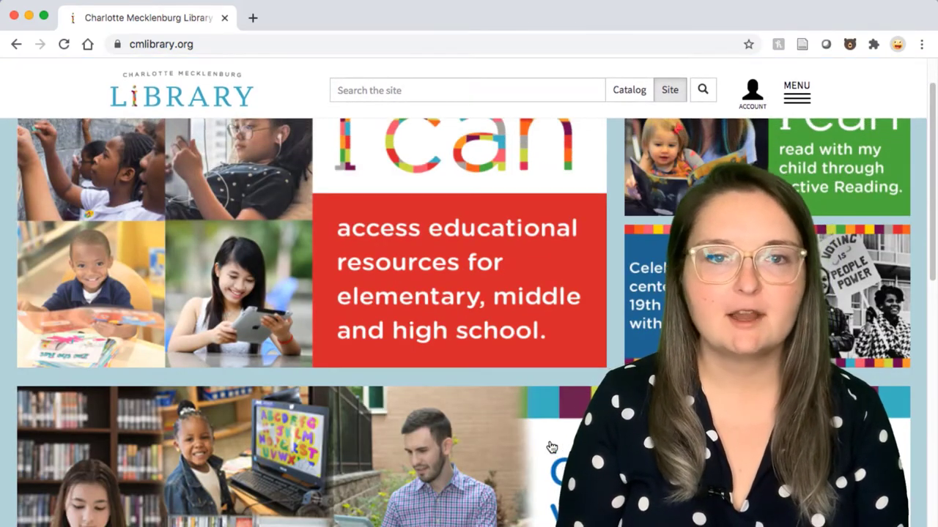
pyautogui.scroll(-1, 552, 447)
pyautogui.scroll(-3, 551, 448)
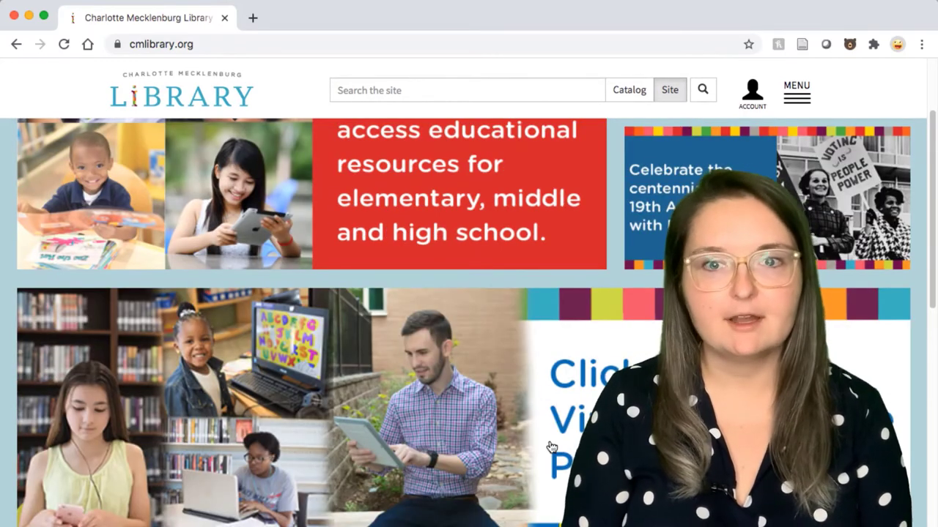
pyautogui.scroll(-3, 552, 447)
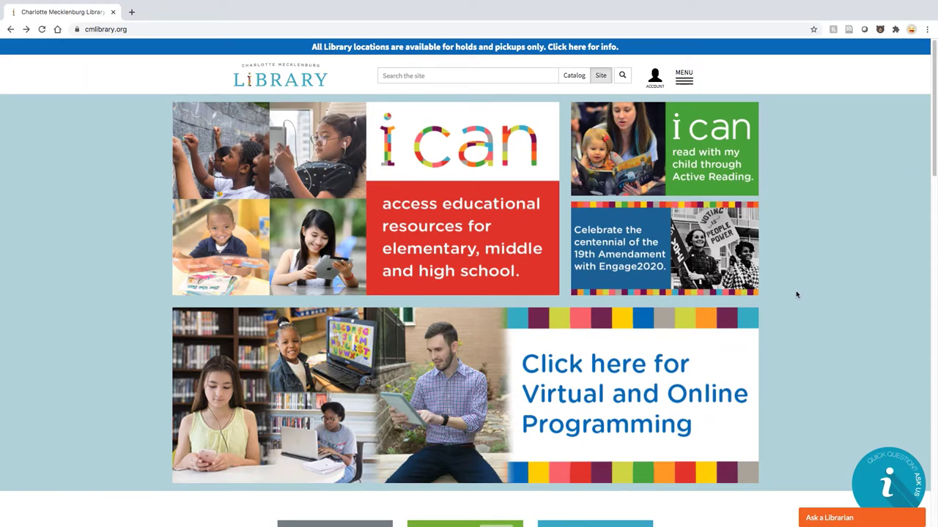
pyautogui.scroll(-2, 779, 325)
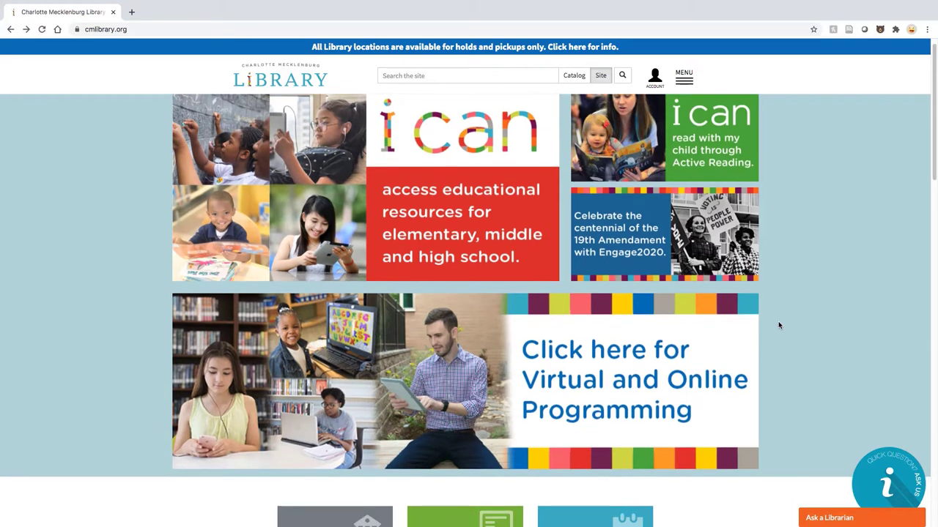
pyautogui.scroll(-2, 779, 325)
pyautogui.scroll(-2, 779, 326)
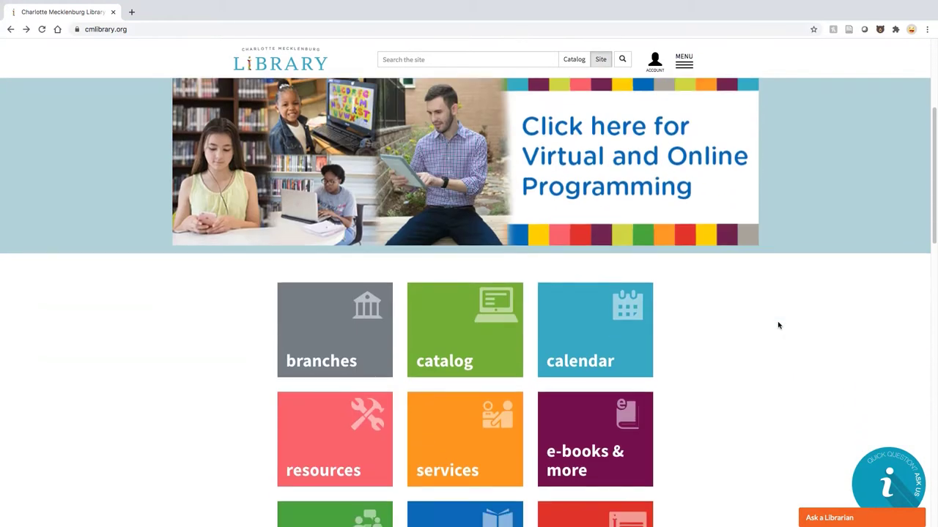
pyautogui.scroll(-2, 779, 325)
pyautogui.scroll(-2, 778, 325)
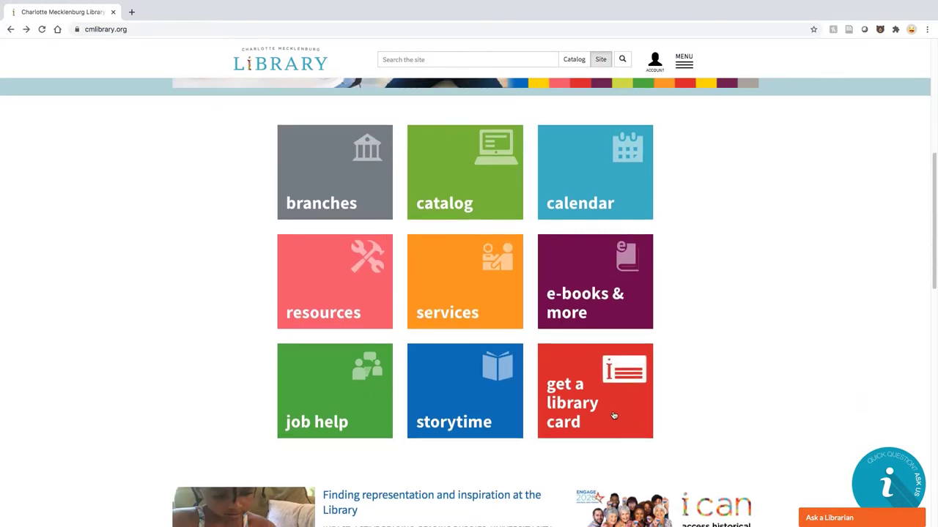
# Open the 'get a library card' tile and scroll past the English and Spanish info to the form
pyautogui.click(599, 404)
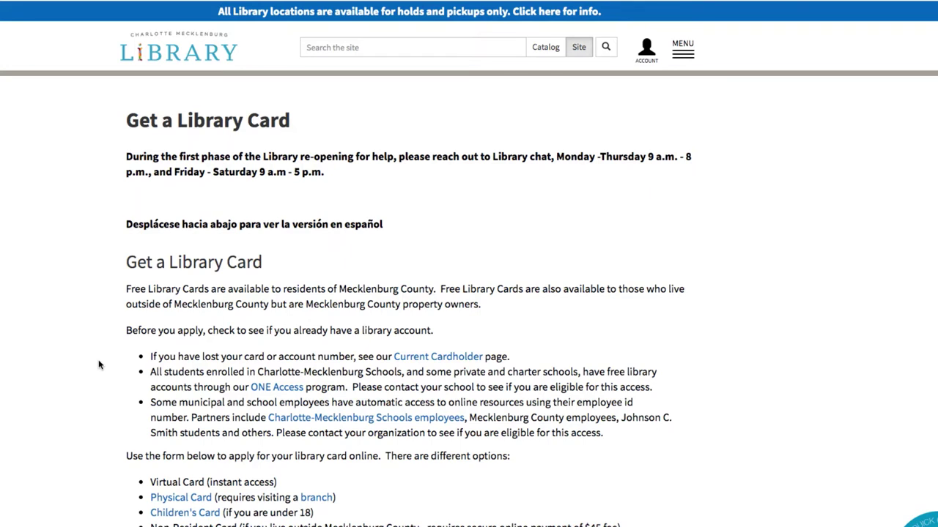
pyautogui.scroll(-1, 100, 365)
pyautogui.scroll(-1, 100, 365)
pyautogui.scroll(-1, 100, 365)
pyautogui.scroll(-2, 100, 365)
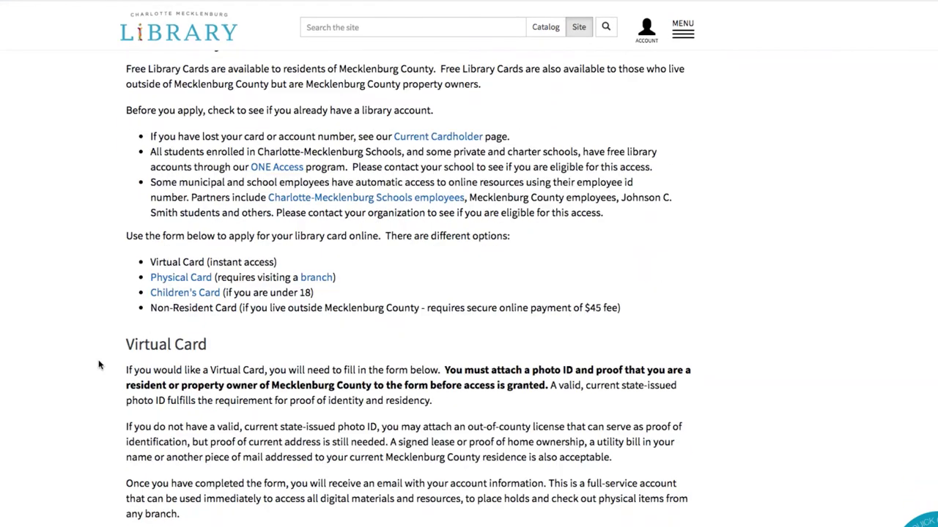
pyautogui.scroll(-1, 100, 365)
pyautogui.scroll(-2, 100, 365)
pyautogui.scroll(-2, 100, 365)
pyautogui.scroll(-1, 100, 365)
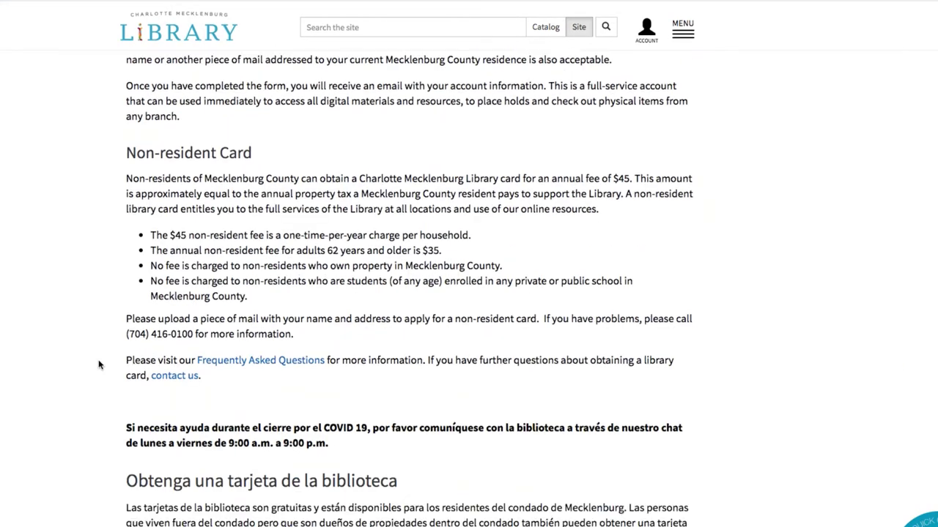
pyautogui.scroll(-2, 100, 365)
pyautogui.scroll(-2, 99, 365)
pyautogui.scroll(-2, 100, 365)
pyautogui.scroll(-3, 99, 365)
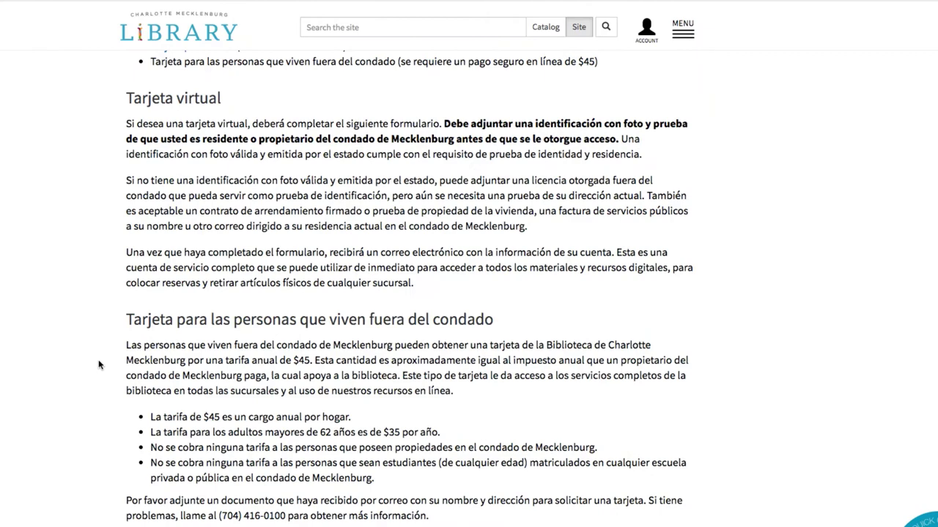
pyautogui.scroll(-2, 99, 365)
pyautogui.scroll(-2, 100, 365)
pyautogui.scroll(-3, 100, 364)
pyautogui.scroll(-1, 100, 365)
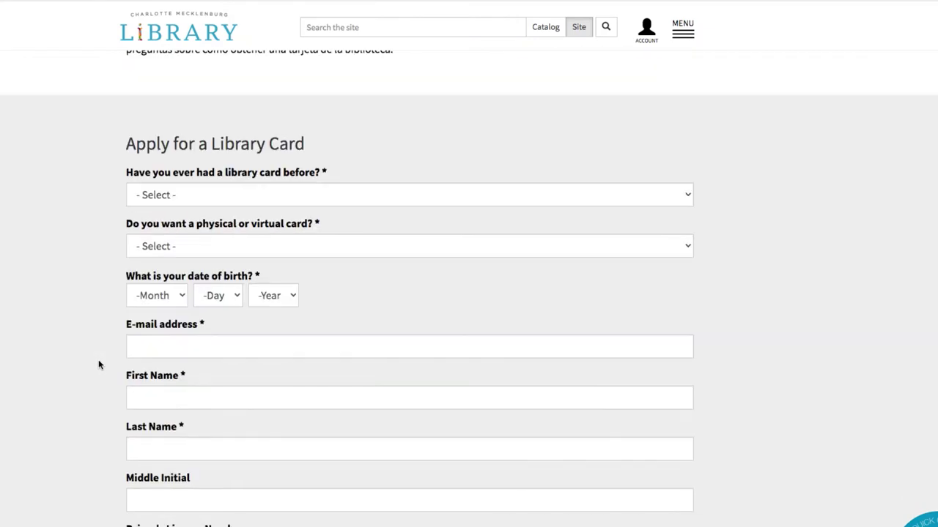
pyautogui.scroll(-1, 100, 365)
pyautogui.scroll(-1, 99, 364)
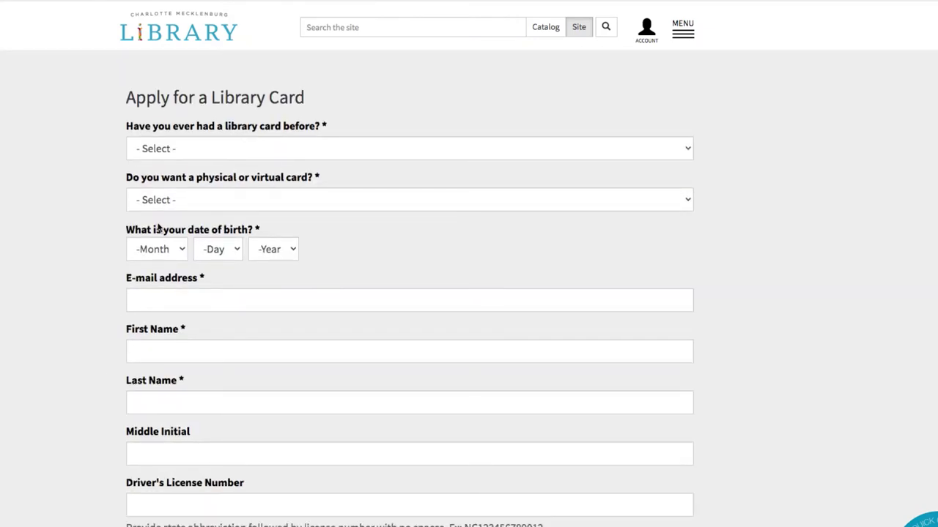
# Answer No to having had a library card and choose a Virtual Card
pyautogui.click(199, 154)
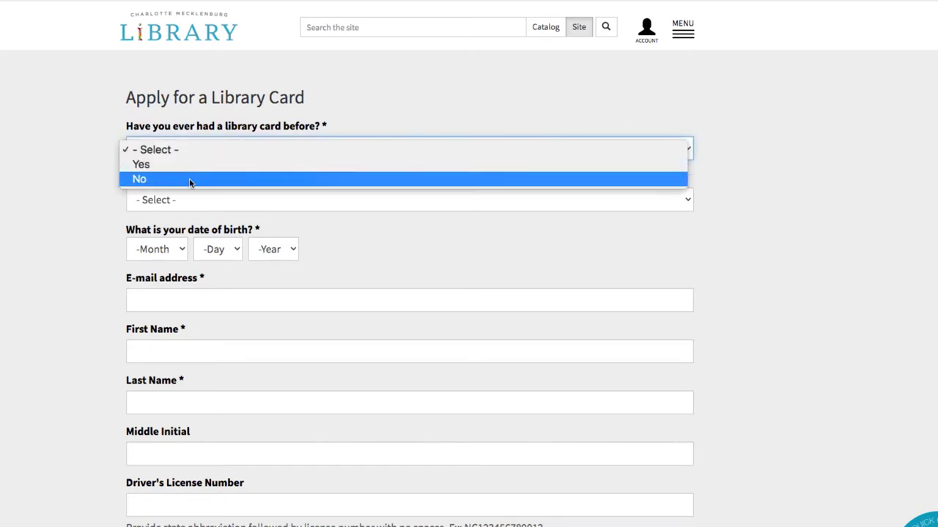
pyautogui.click(186, 180)
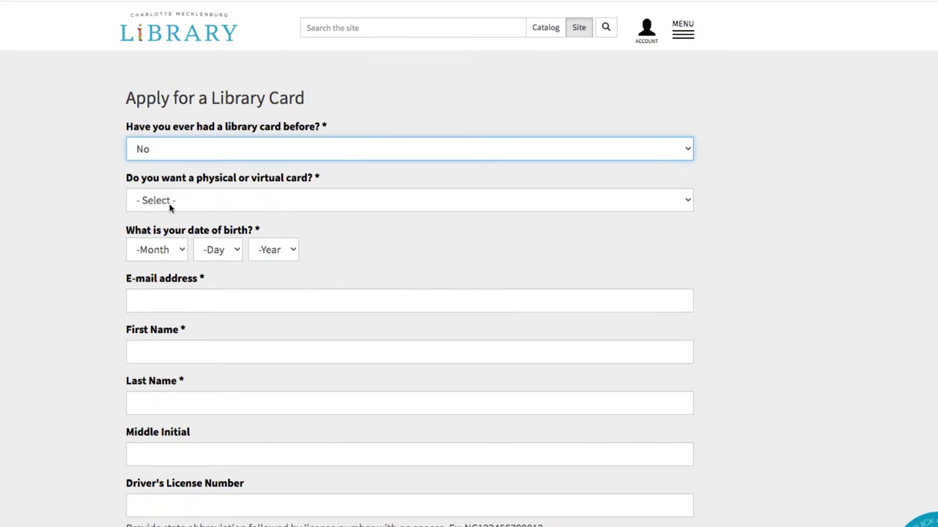
pyautogui.click(160, 204)
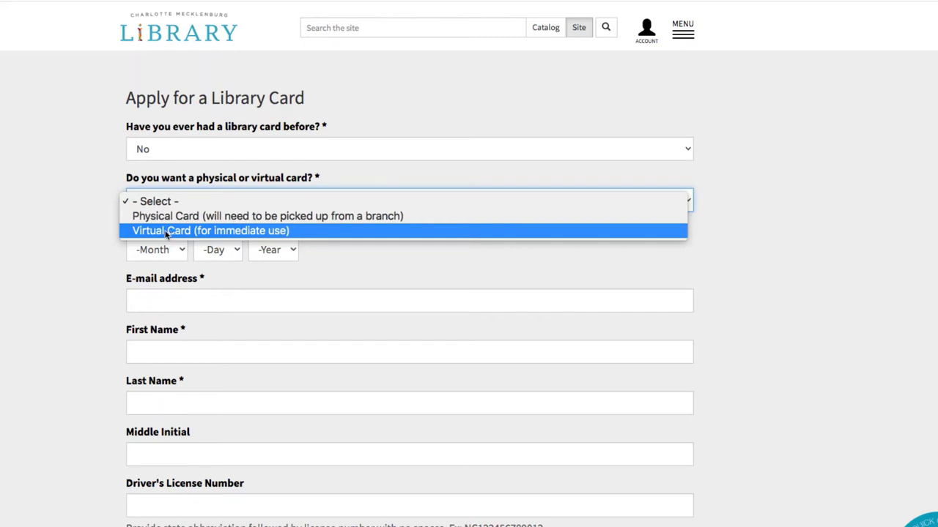
pyautogui.click(169, 231)
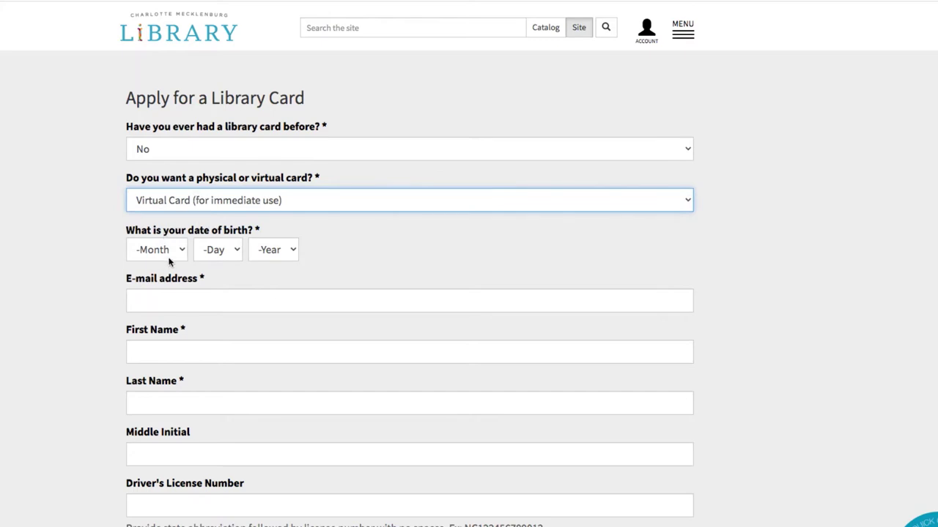
# Set the birth month to December and start choosing the birth day
pyautogui.click(170, 255)
pyautogui.click(144, 427)
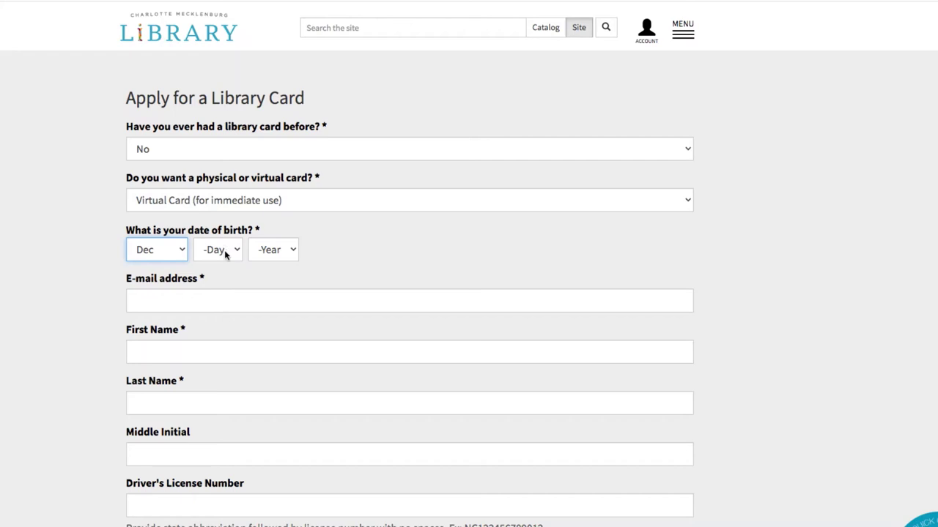
pyautogui.click(224, 251)
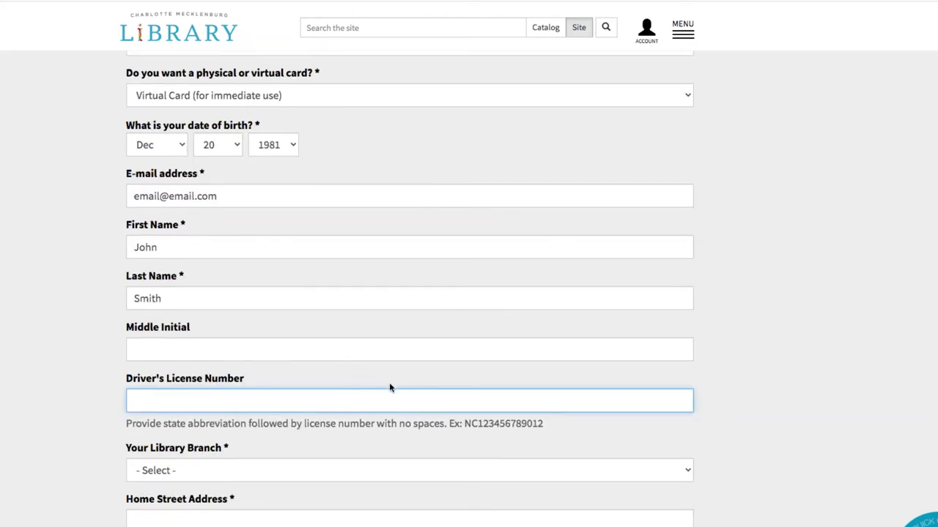
# Enter the NC identification number and select Beatties Ford Road Library as the branch
pyautogui.write('NC ')
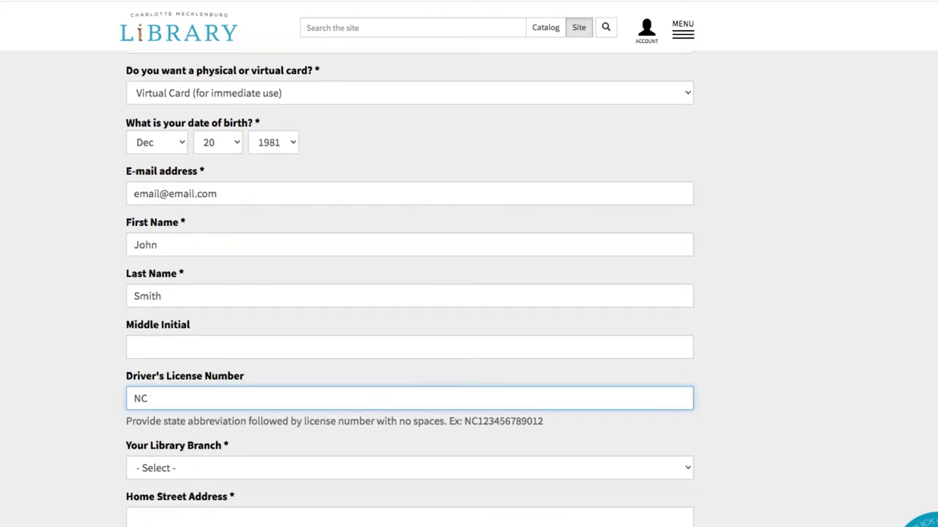
pyautogui.write('55555555')
pyautogui.click(240, 473)
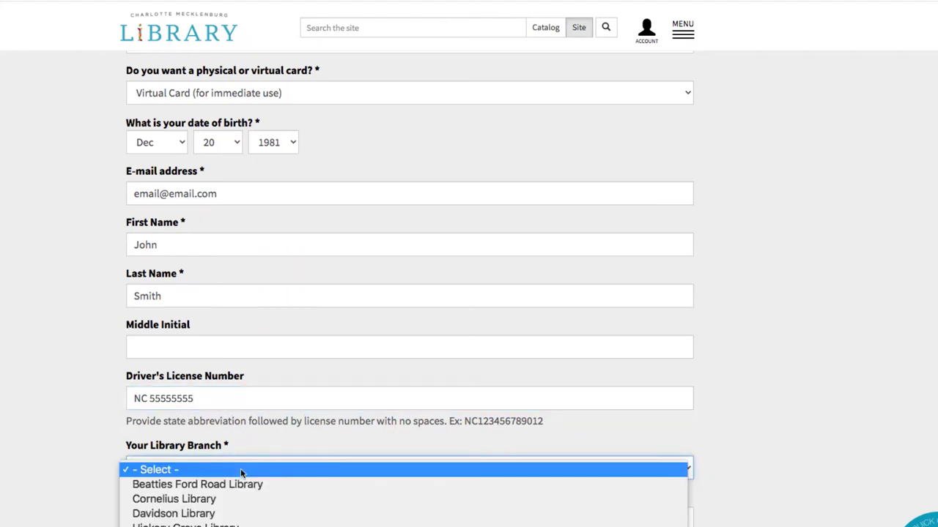
pyautogui.click(167, 489)
# Enter the home street address 123 Main St
pyautogui.scroll(-1, 109, 452)
pyautogui.scroll(-1, 109, 452)
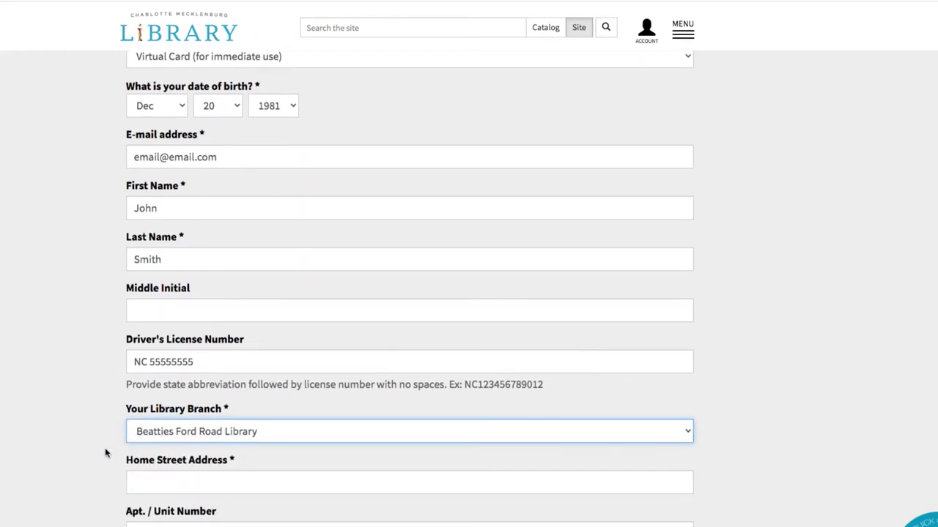
pyautogui.scroll(-1, 96, 429)
pyautogui.scroll(-1, 93, 412)
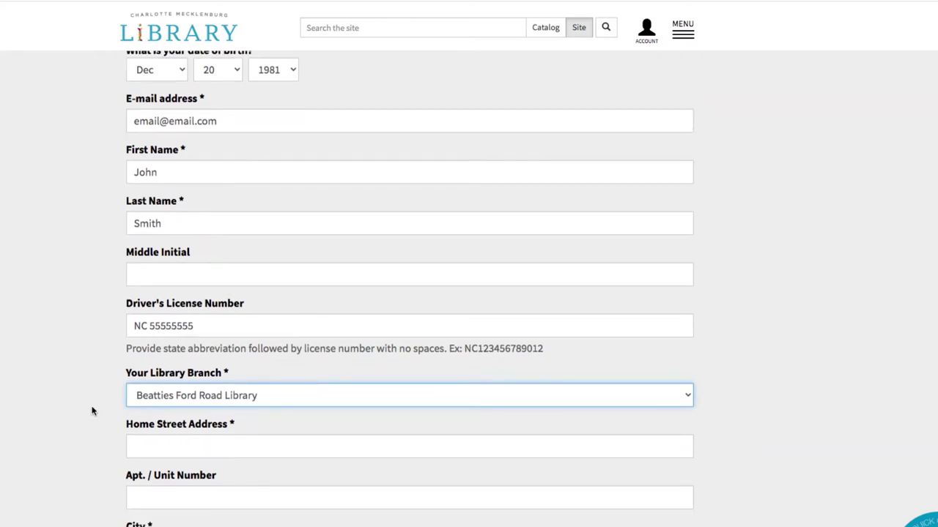
pyautogui.click(149, 441)
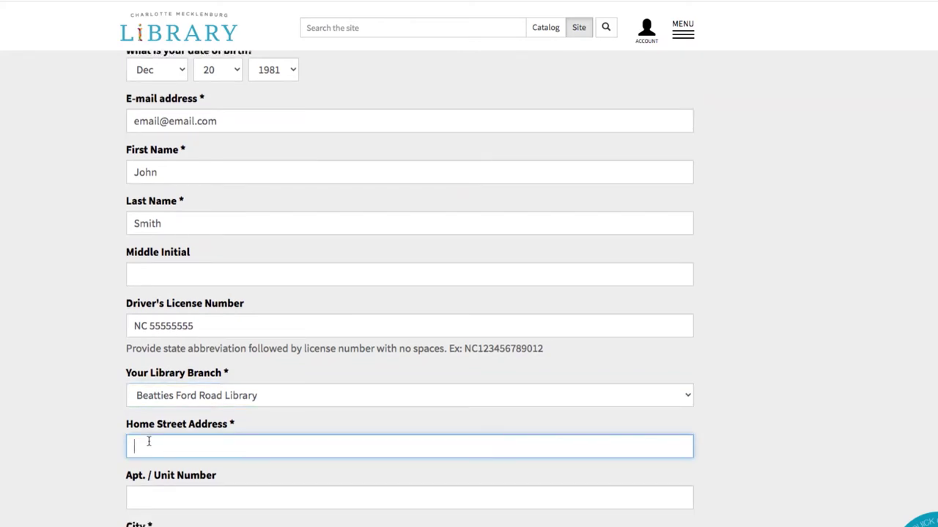
pyautogui.scroll(-3, 462, 467)
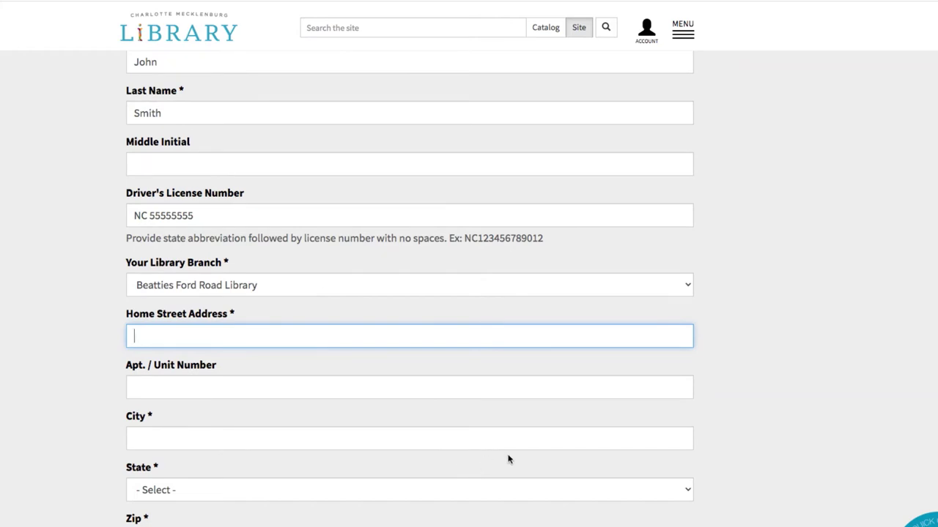
pyautogui.write('123')
pyautogui.write(' Main St')
# Enter the city Charlotte and the ZIP code 28205
pyautogui.click(193, 443)
pyautogui.write('Charl')
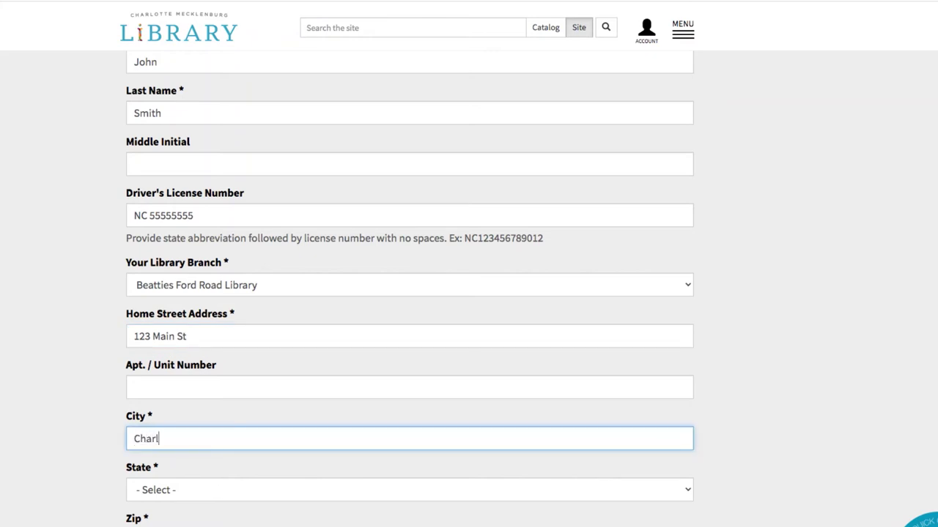
pyautogui.write('oo')
pyautogui.press('BackSpace')
pyautogui.click(168, 447)
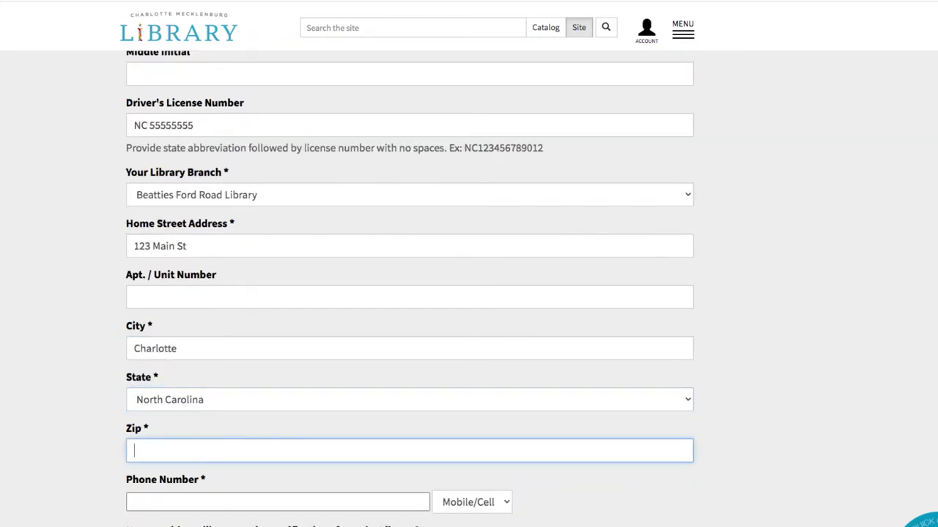
pyautogui.write('28205')
pyautogui.scroll(-3, 66, 461)
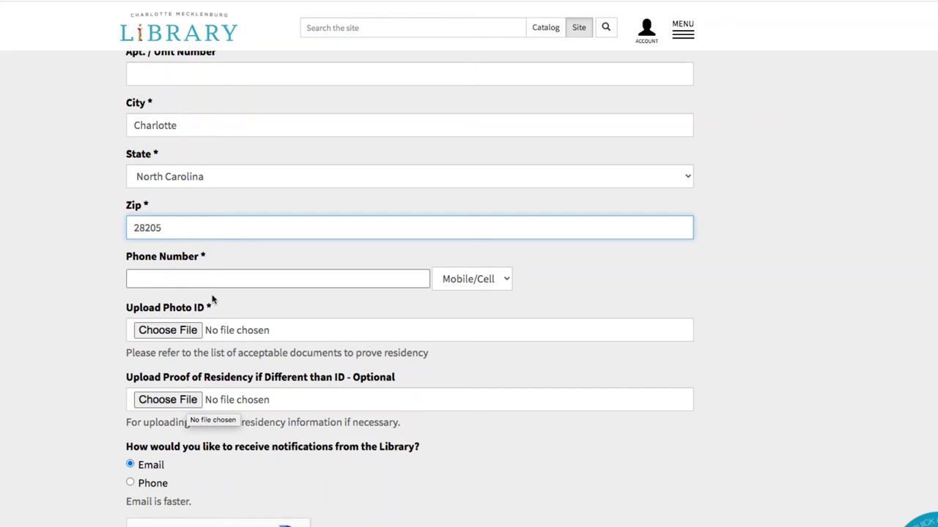
# Replace the ZIP code with 33040 and tick the 'I'm not a robot' check
pyautogui.moveTo(162, 228); pyautogui.dragTo(132, 223)
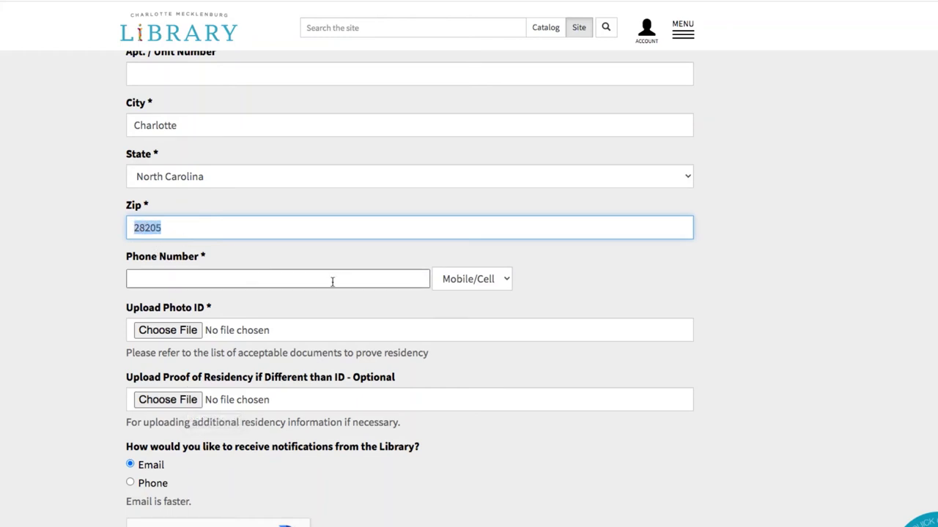
pyautogui.write('33040')
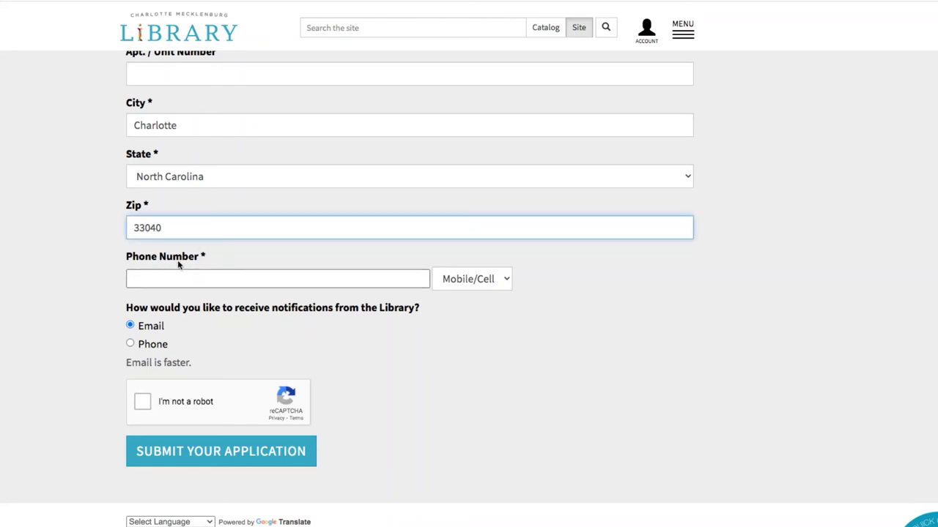
pyautogui.moveTo(165, 228); pyautogui.dragTo(131, 228)
pyautogui.click(189, 277)
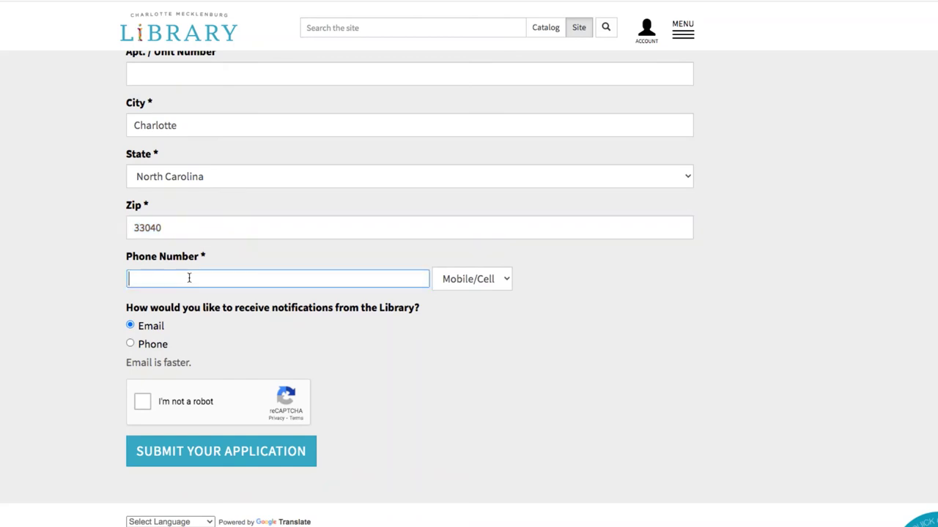
pyautogui.click(142, 404)
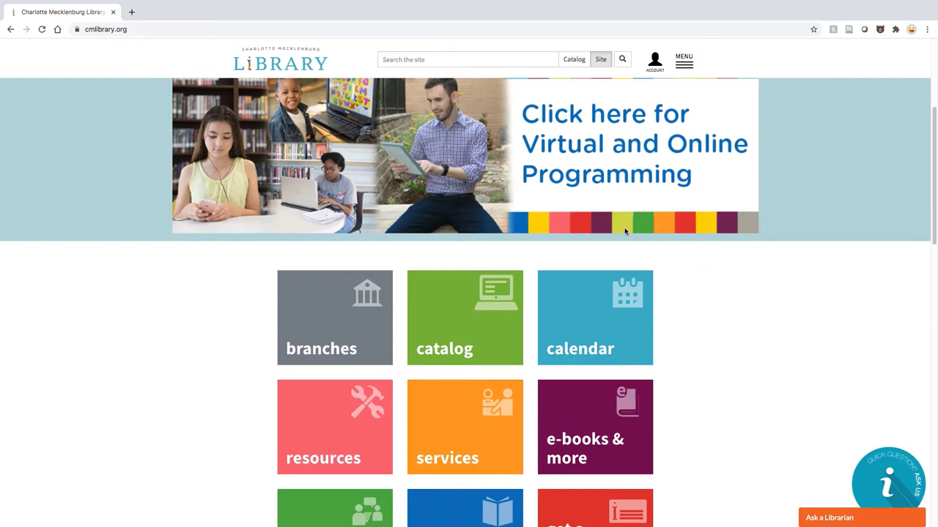
# Open the 'e-books & more' tile and scroll to the E-books & Magazines and Audiobooks rows
pyautogui.scroll(-1, 672, 260)
pyautogui.scroll(-1, 676, 265)
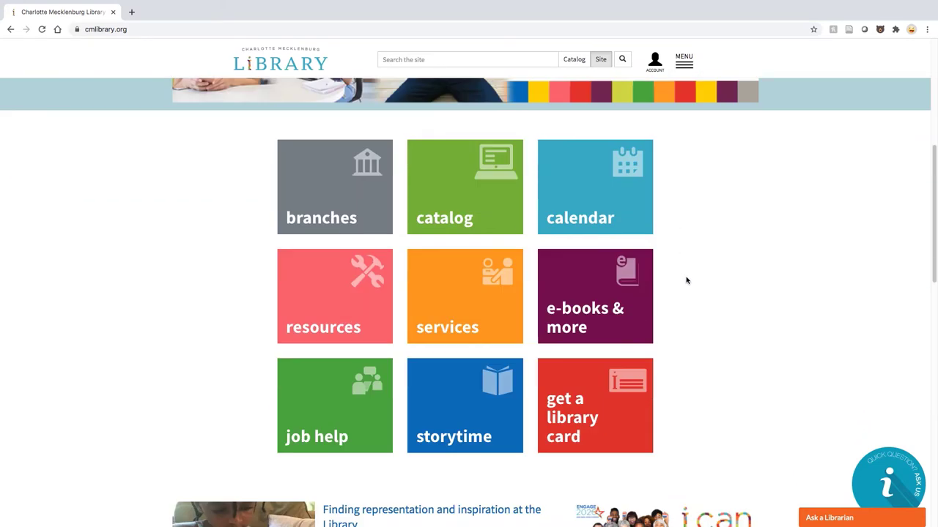
pyautogui.click(605, 295)
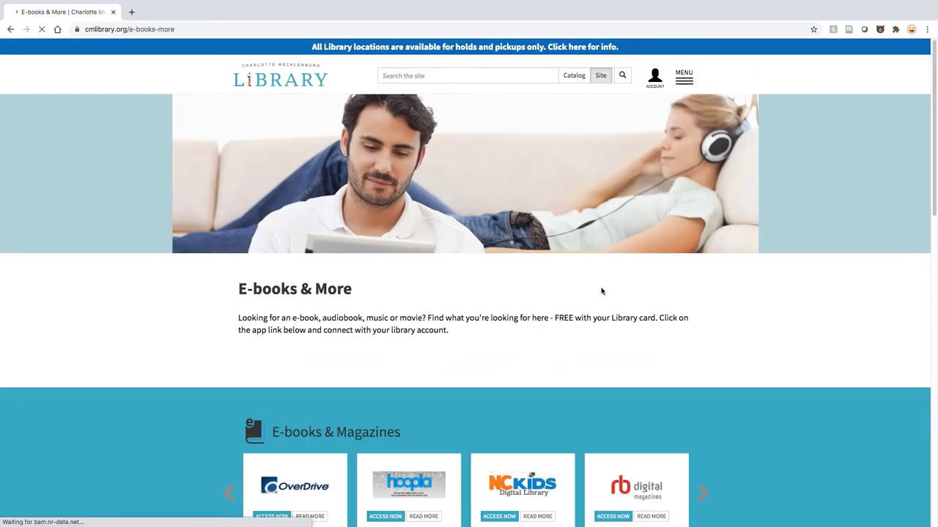
pyautogui.scroll(-1, 602, 288)
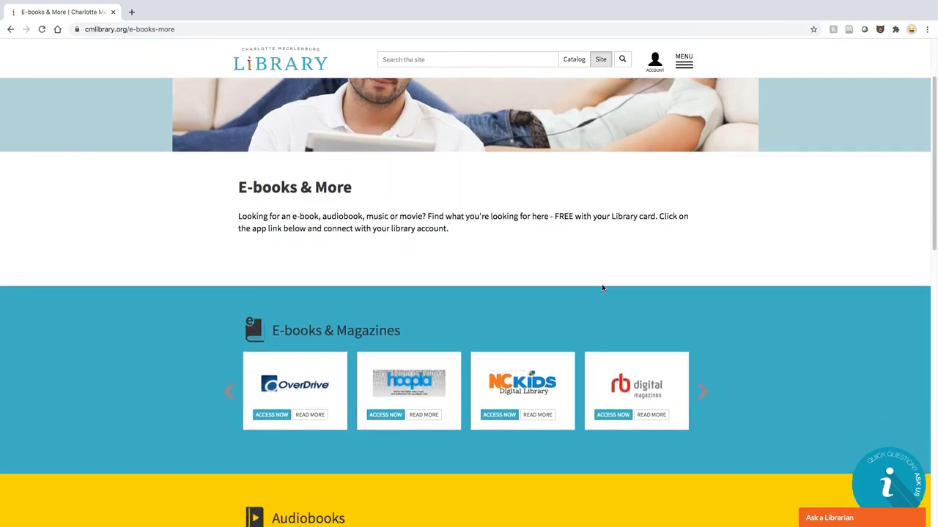
pyautogui.scroll(-3, 602, 288)
pyautogui.scroll(-1, 602, 288)
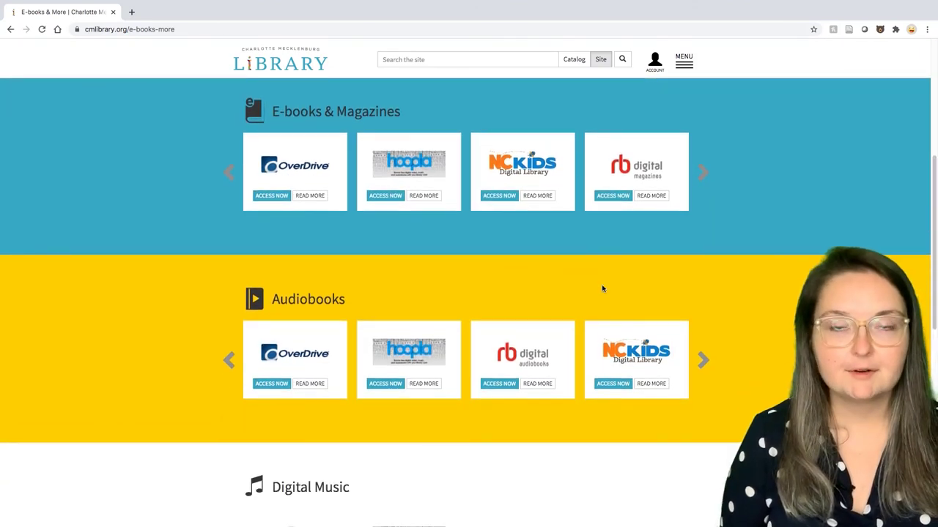
# Open OverDrive via Access Now, then return to the library homepage and scroll down
pyautogui.click(269, 183)
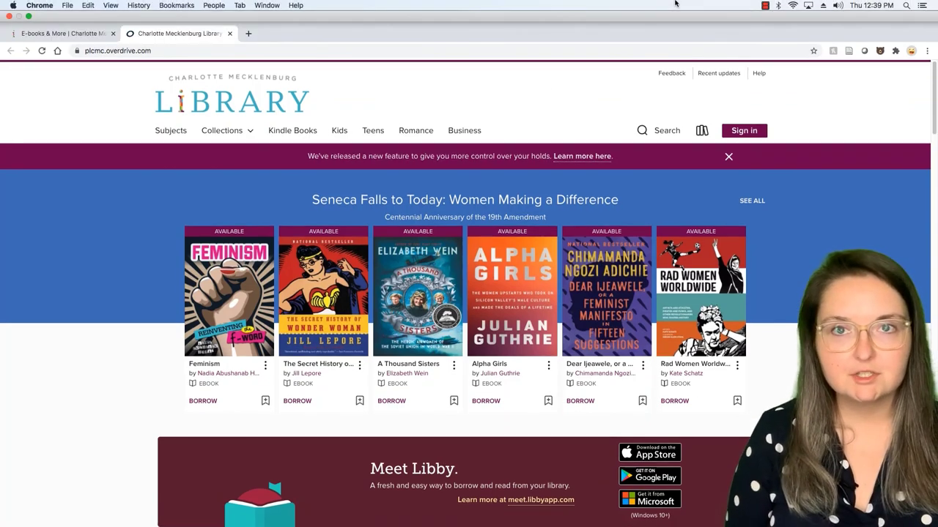
pyautogui.click(765, 6)
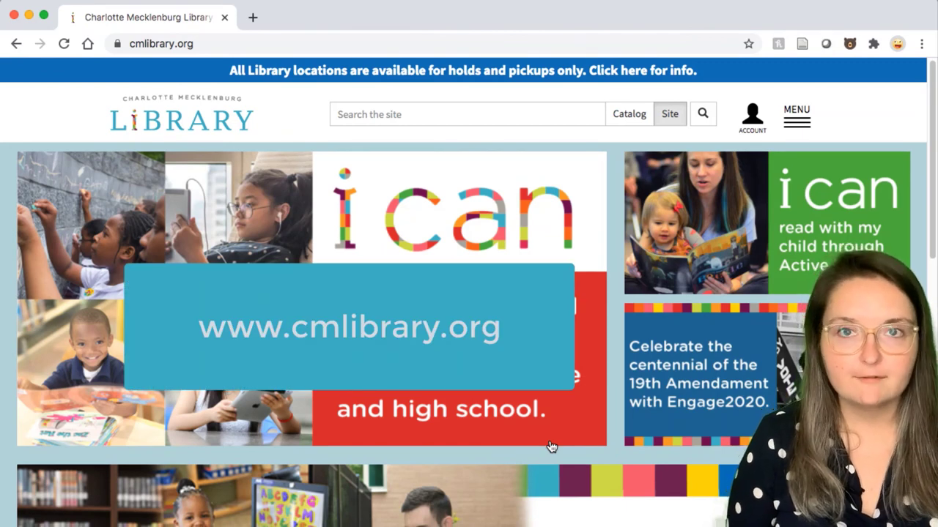
pyautogui.scroll(-2, 551, 447)
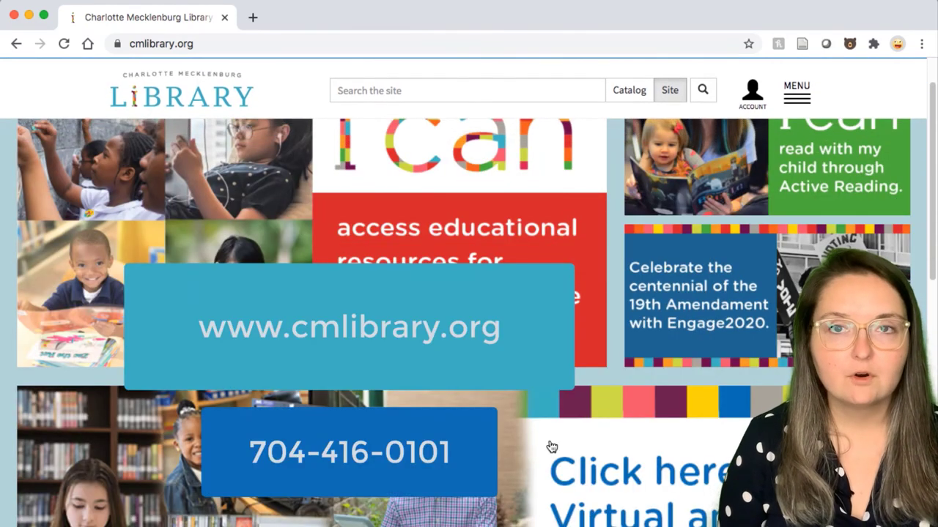
pyautogui.scroll(-3, 551, 447)
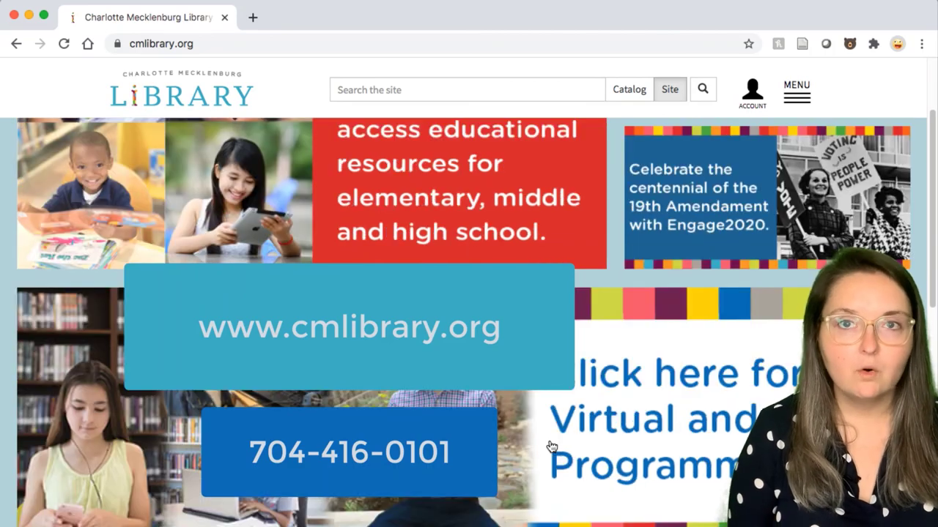
pyautogui.scroll(-3, 551, 447)
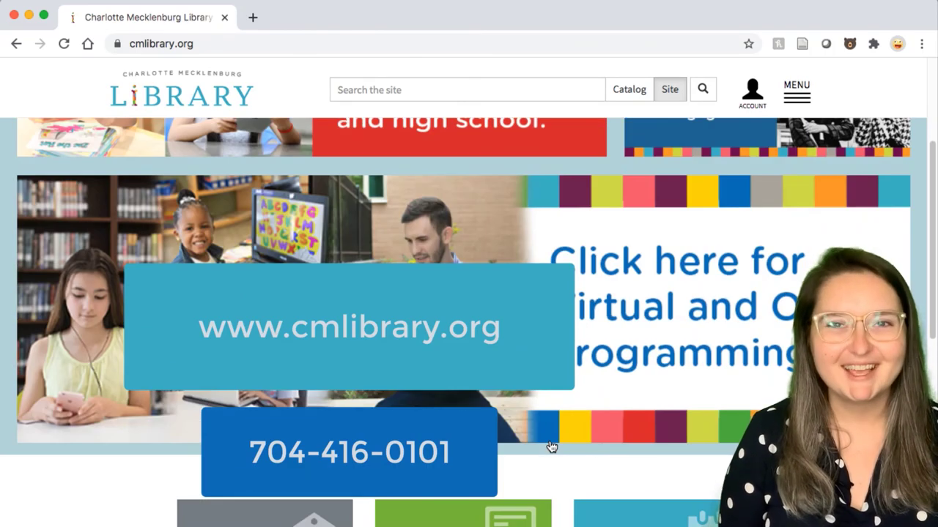